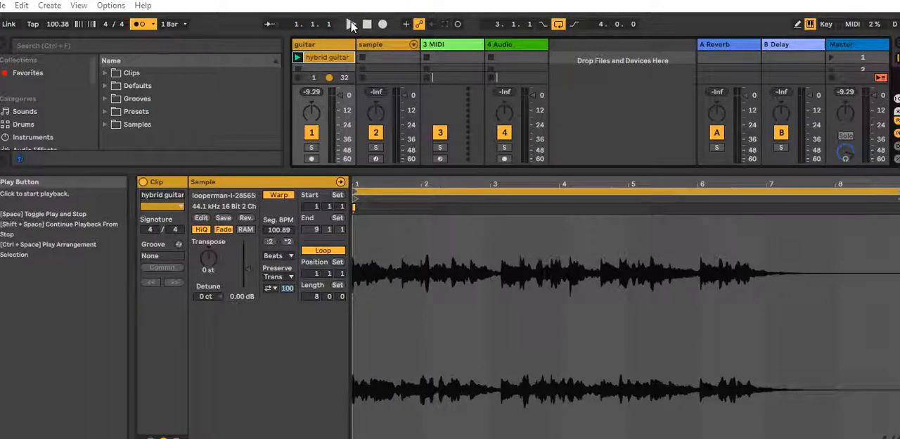
Set the hybrid guitar clip's warp mode to Complex Pro, playing the clip before and after the change
left_click(351, 25)
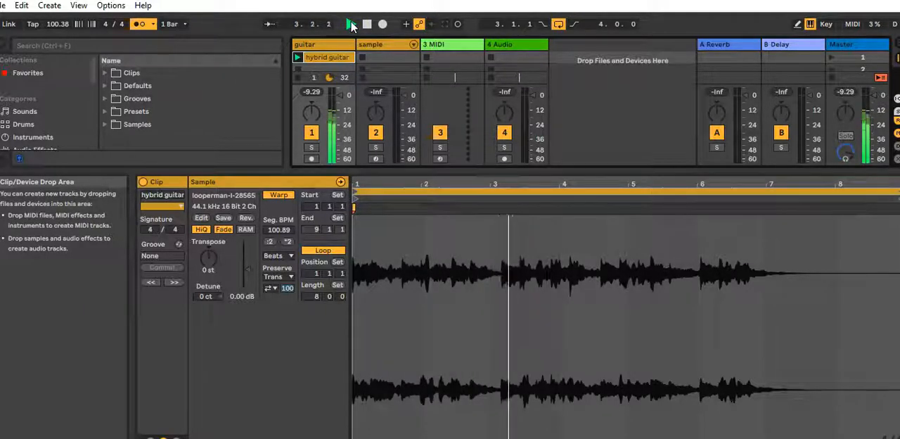
left_click(352, 25)
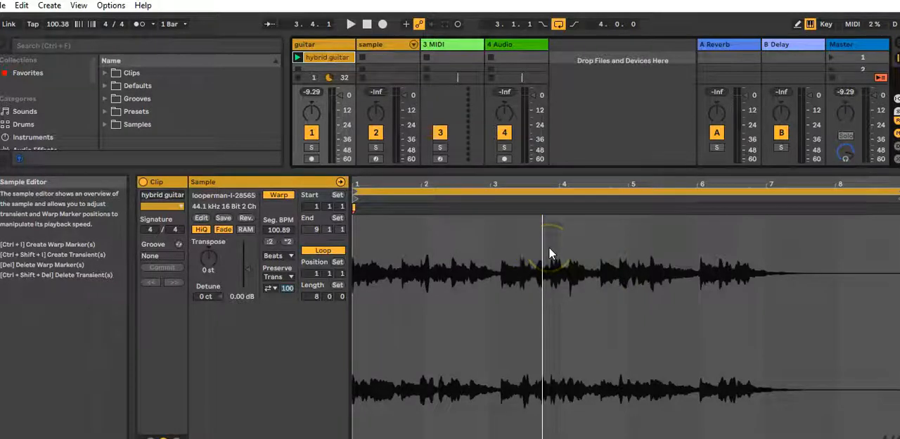
left_click(279, 255)
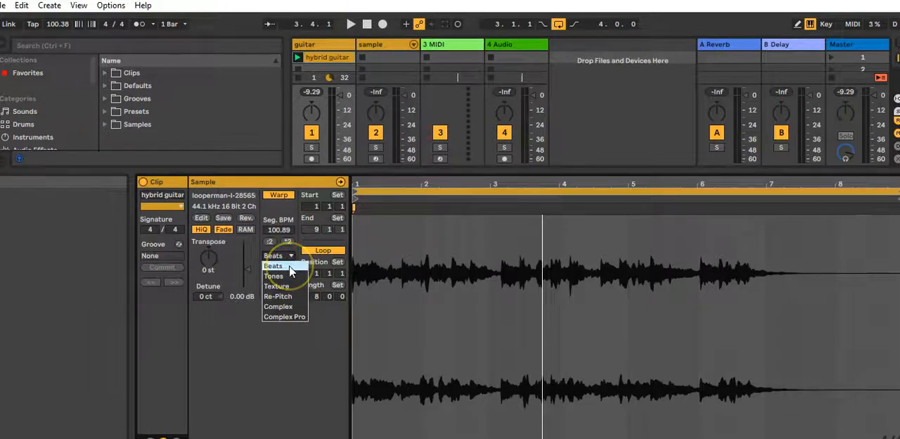
left_click(290, 268)
left_click_drag(275, 267, 280, 320)
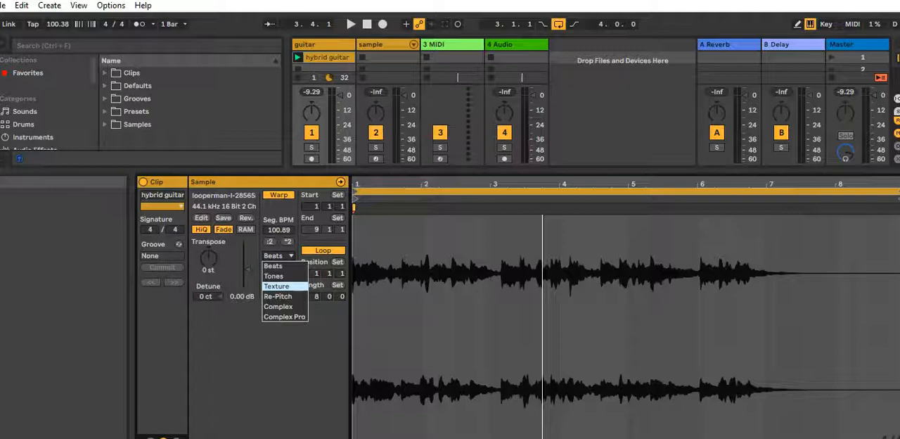
key("Escape")
left_click(292, 255)
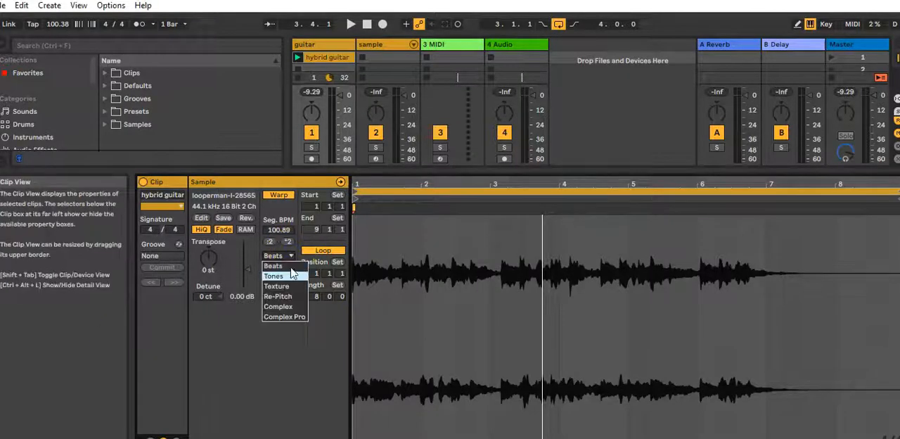
left_click(296, 316)
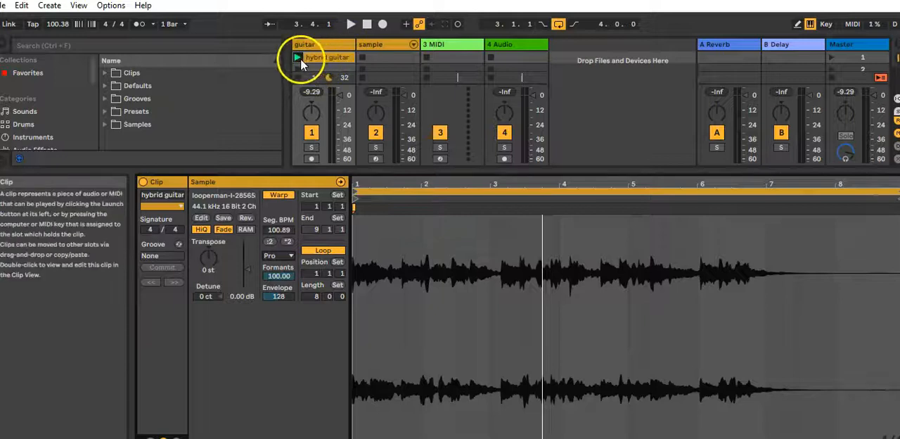
left_click(301, 58)
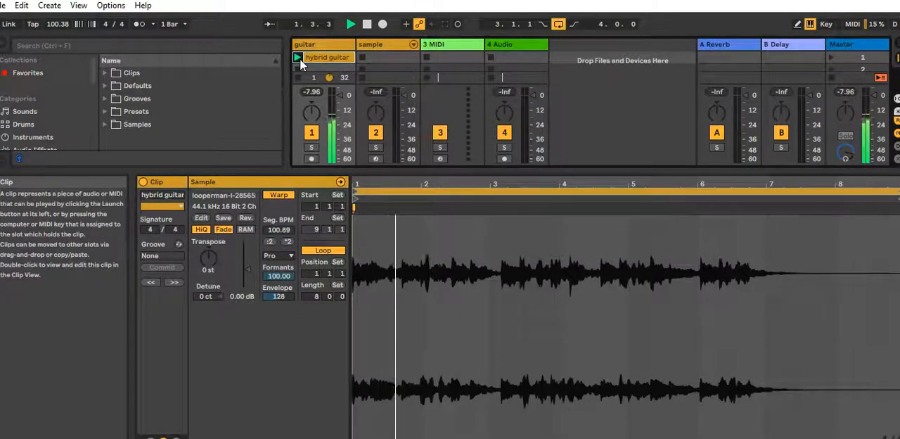
key("space")
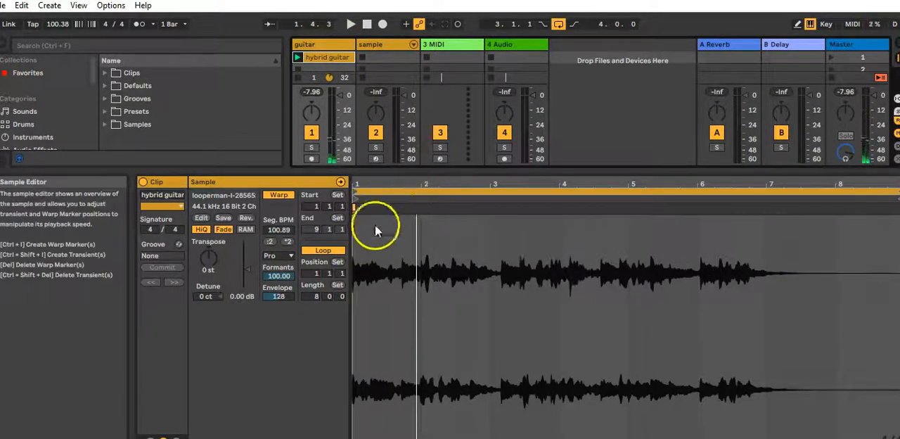
Try adding and deleting a warp marker at the transient just before beat 1.4, and try shifting that transient earlier
left_click_drag(396, 183, 484, 254)
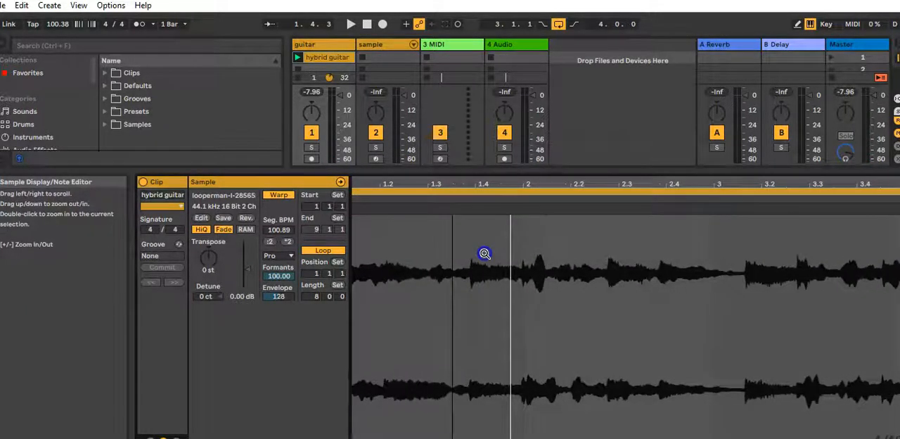
double_click(469, 207)
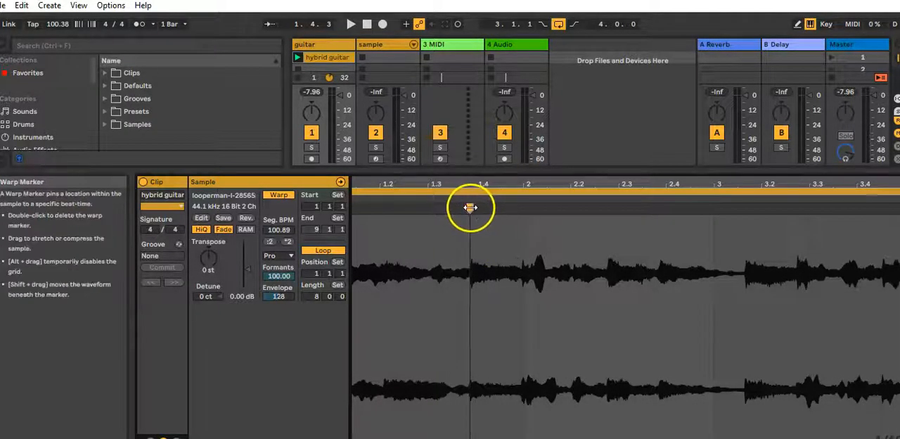
left_click(470, 208)
key("Delete")
double_click(469, 208)
double_click(469, 208)
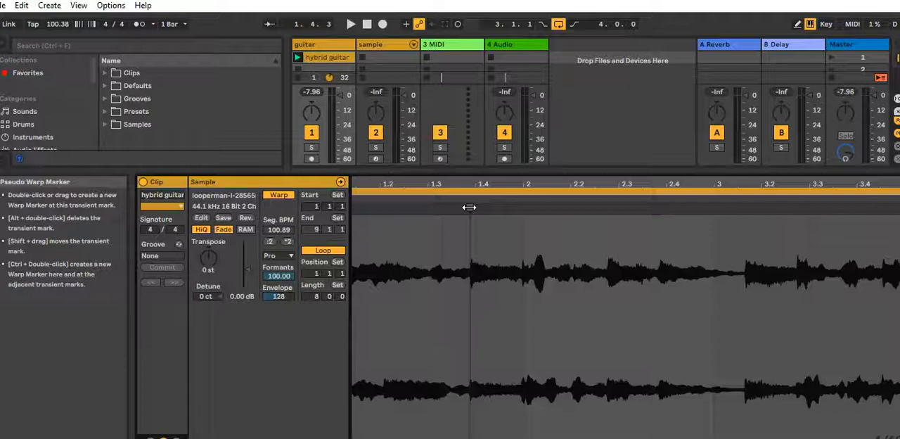
left_click_drag(469, 207, 460, 209)
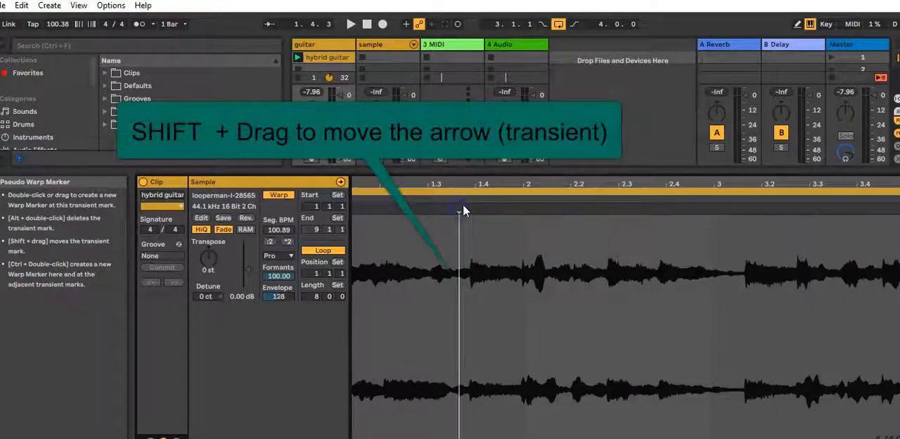
key("ctrl+z")
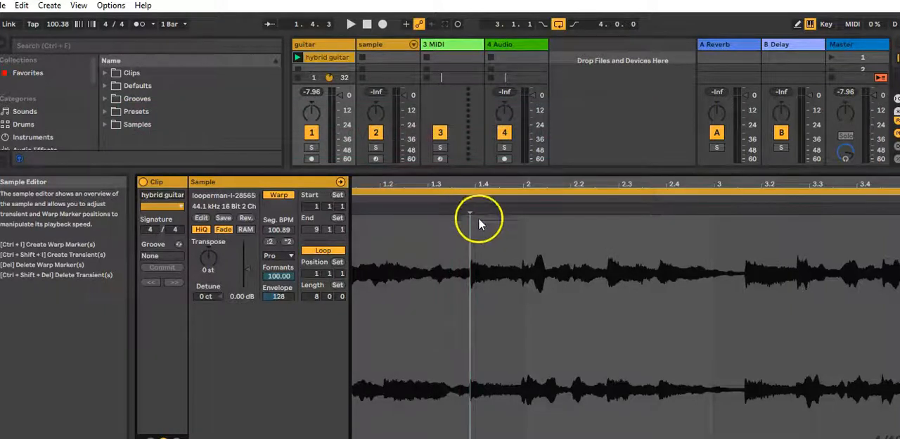
Warp the transient just before beat 1.4 to the start of bar 2, and check the timing with the metronome on
left_click_drag(469, 206, 521, 206)
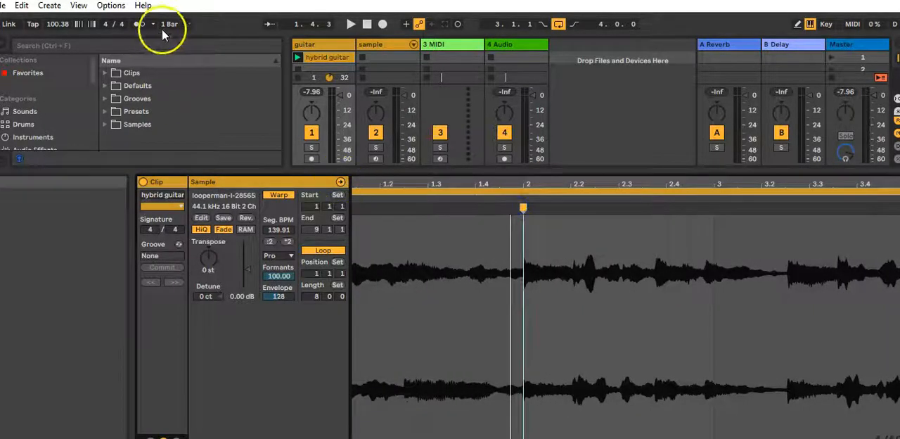
left_click(140, 24)
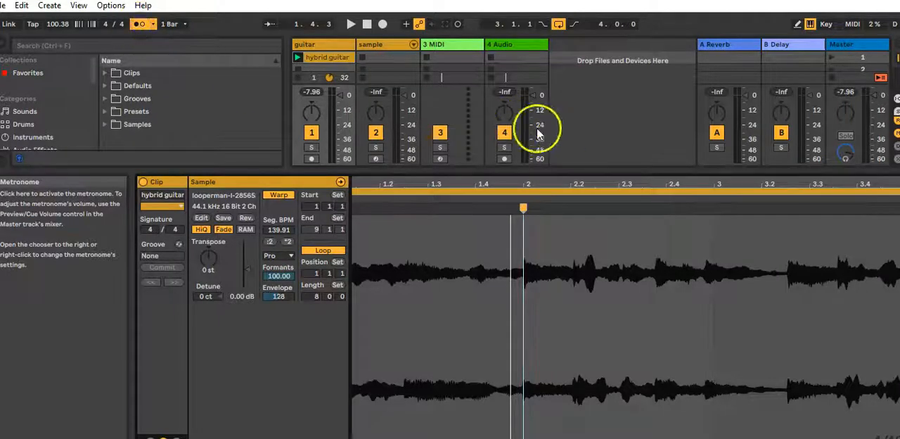
key("space")
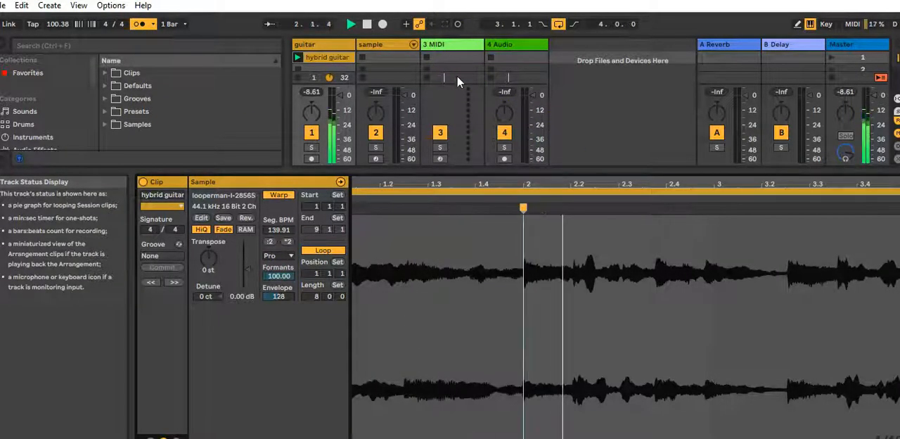
left_click(560, 279)
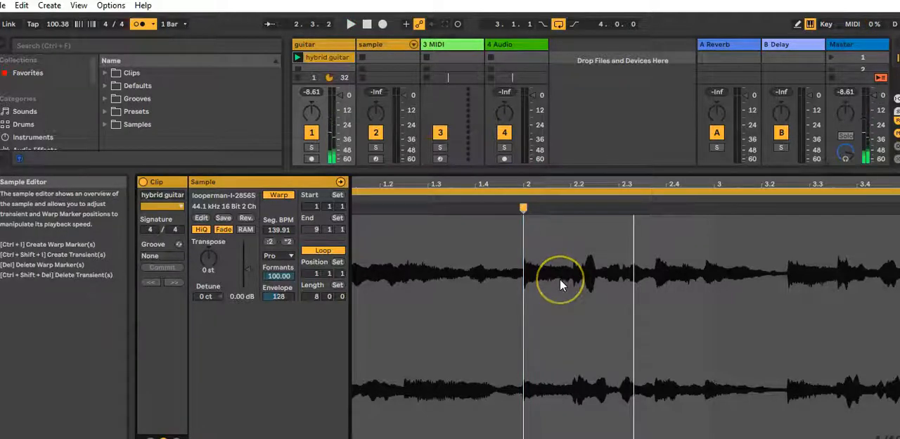
left_click(488, 271)
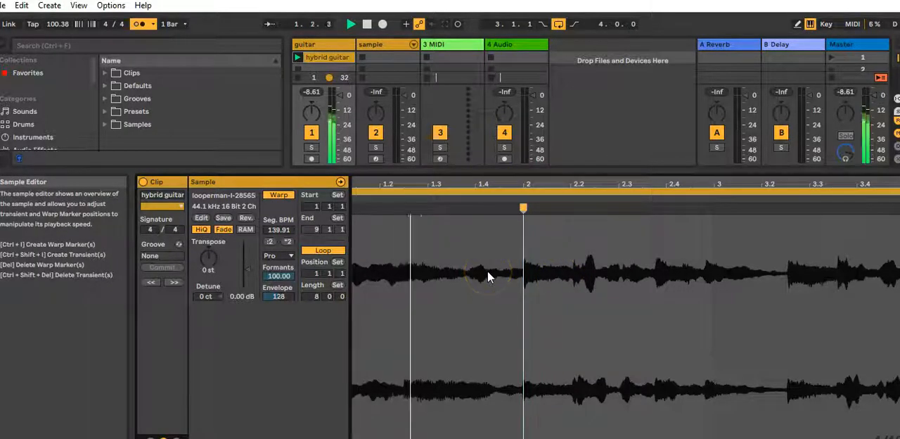
key("space")
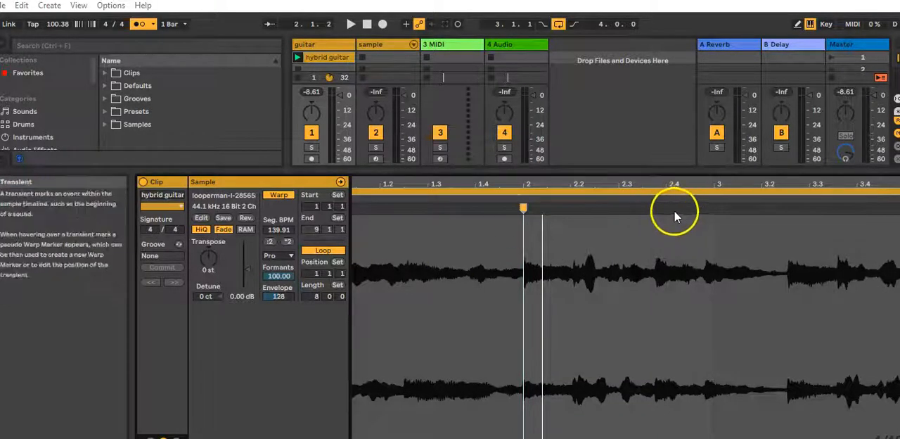
Warp the next two strong transients to the starts of bars 3 and 4, playing the clip to check each one
left_click_drag(659, 210, 714, 210)
left_click(445, 203)
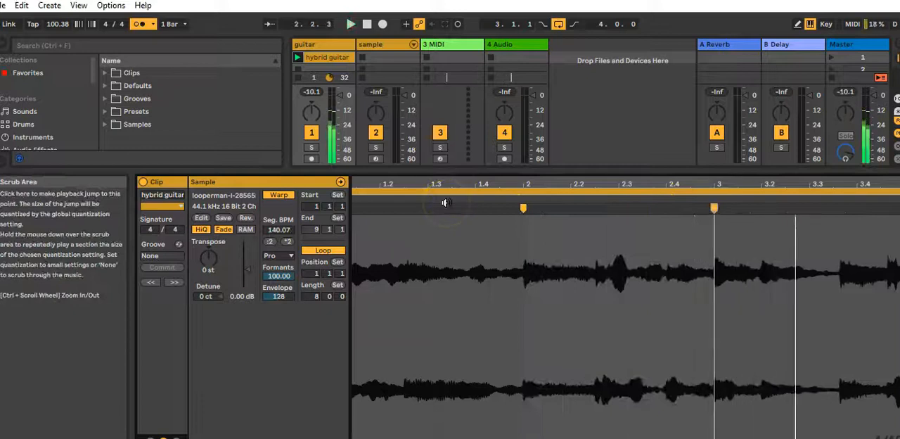
left_click_drag(780, 185, 535, 183)
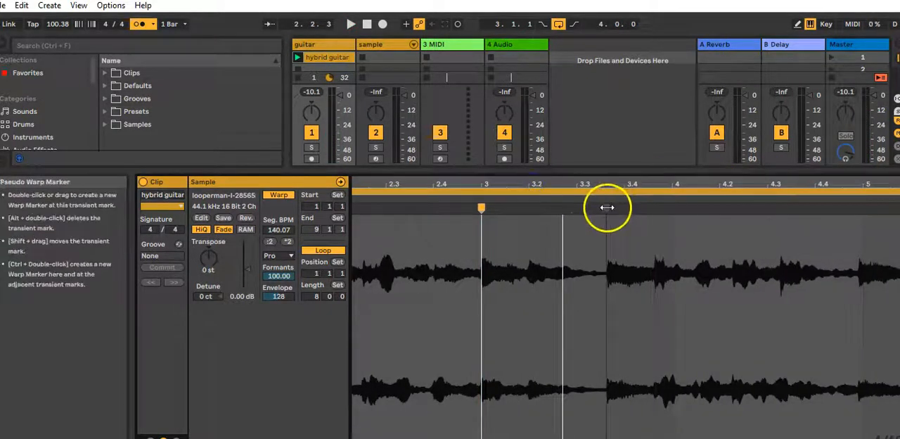
left_click_drag(607, 207, 674, 209)
key("space")
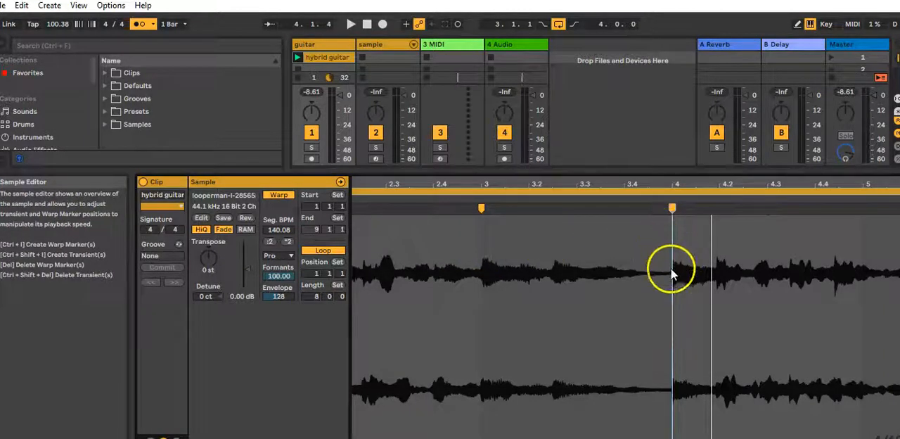
Play the clip past the bar 4 marker and warp the transient just before beat 5.2 to the start of bar 6
left_click_drag(663, 182, 638, 185)
left_click_drag(527, 186, 516, 211)
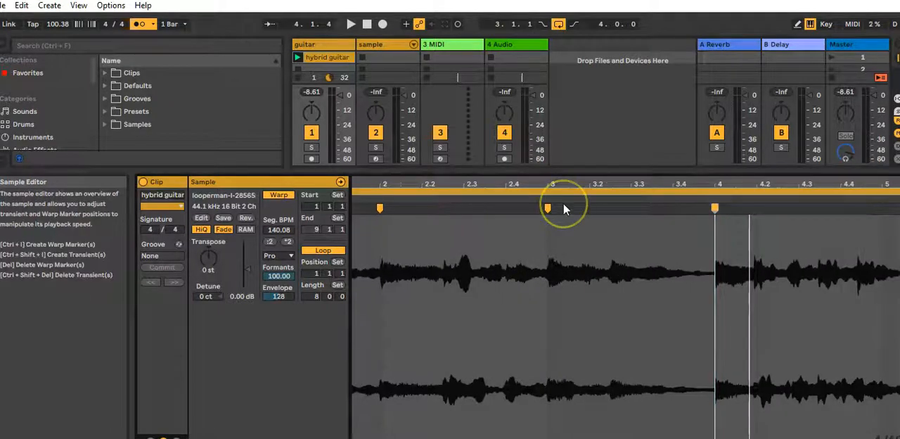
left_click(446, 201)
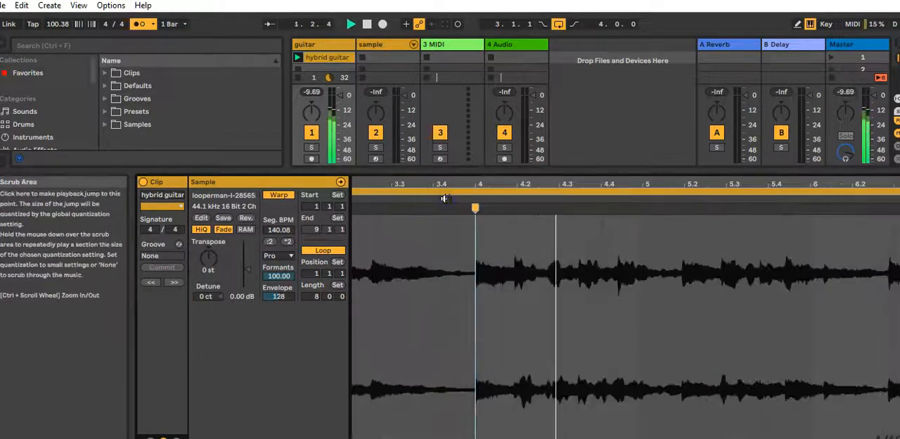
key("space")
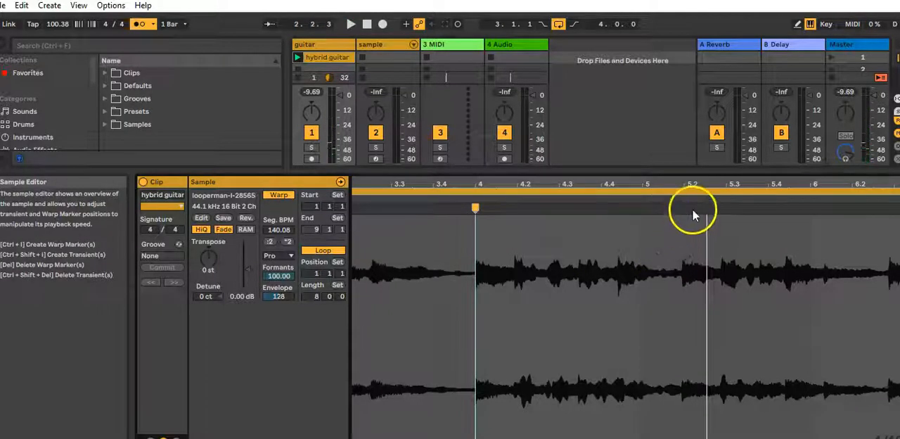
left_click_drag(690, 208, 811, 210)
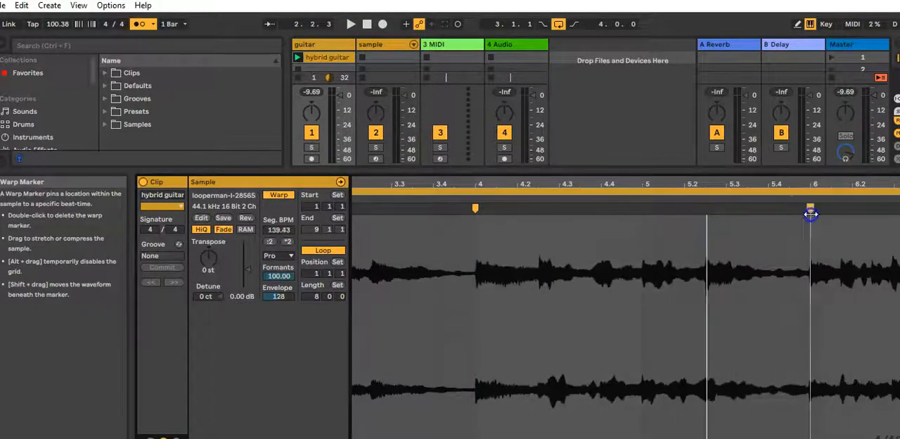
Play the warped guitar from several points around bars 3 to 6 to check it against the metronome
left_click(535, 199)
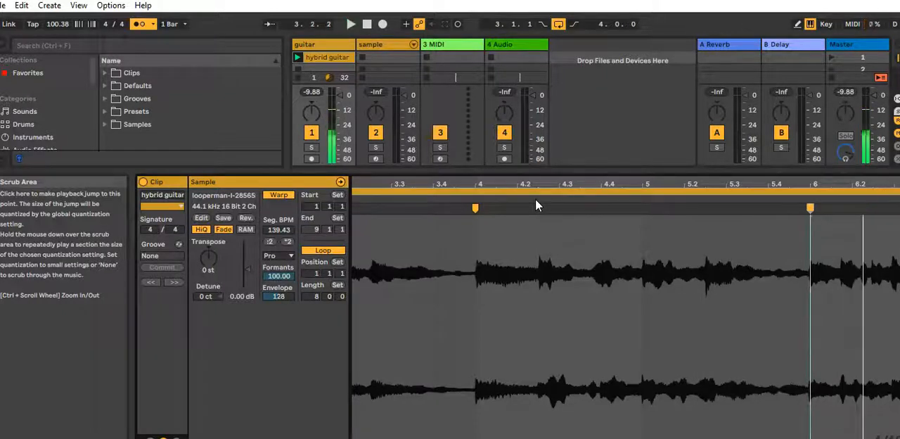
left_click(393, 203)
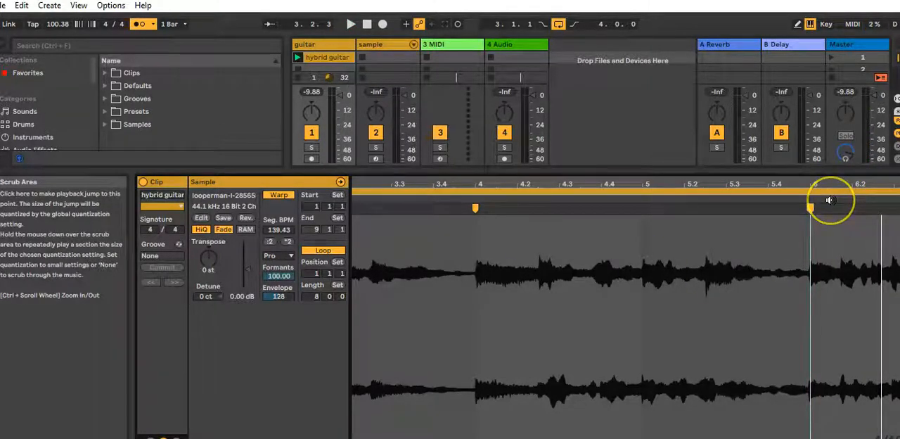
left_click(687, 196)
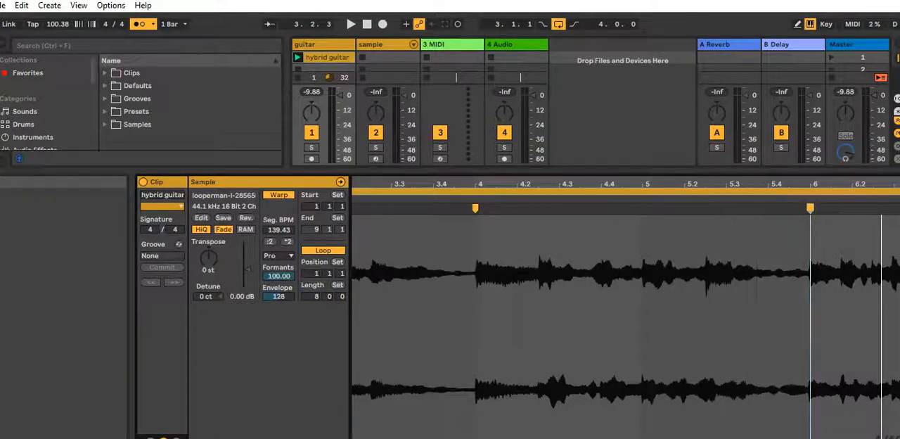
left_click(641, 196)
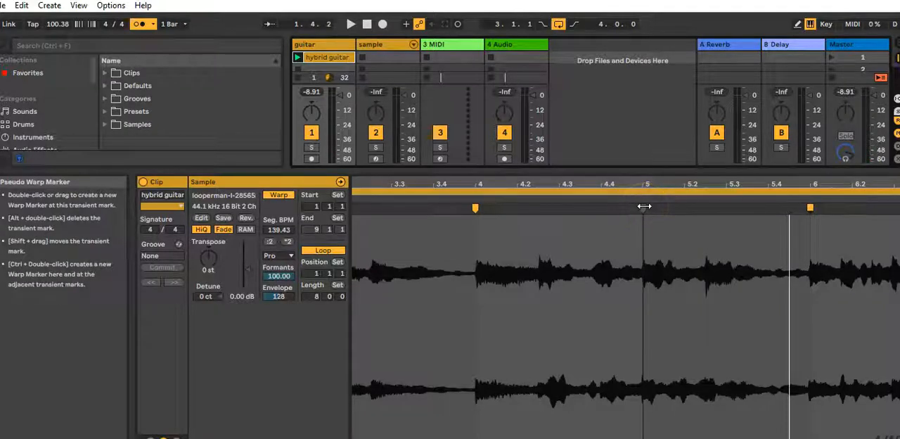
Loop the first four bars of the guitar sample, from bar 1 to bar 5, and play the loop
left_click_drag(686, 197, 657, 71)
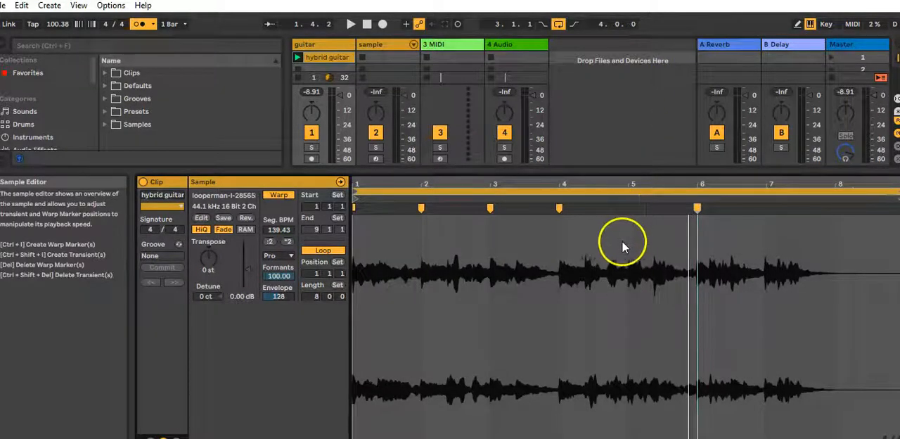
left_click_drag(628, 240, 317, 245)
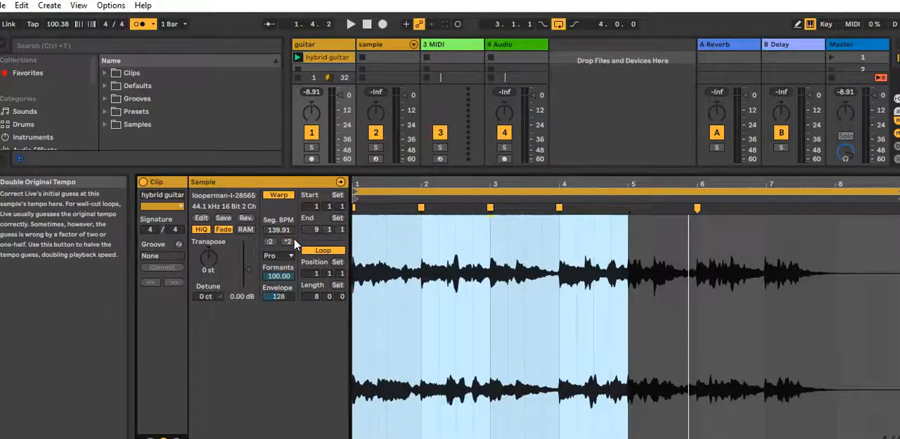
key("ctrl+l")
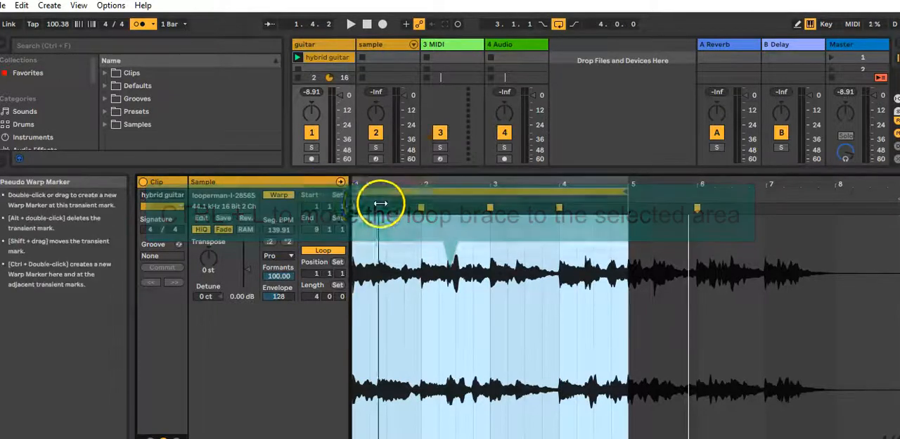
key("space")
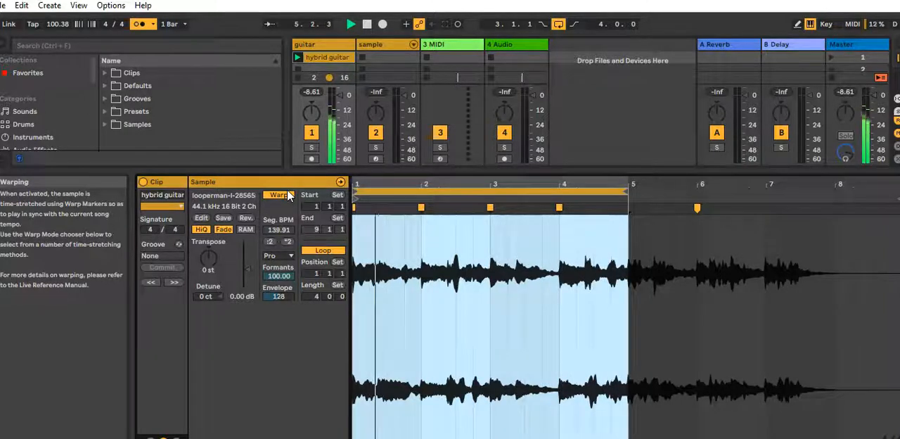
key("space")
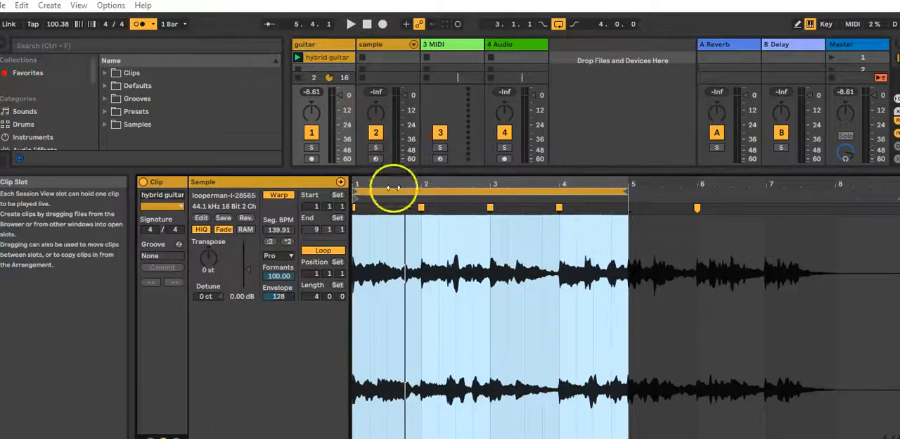
Slice the hybrid guitar clip to a new MIDI track with one slice per warp marker and the Built-in preset
left_click(316, 56)
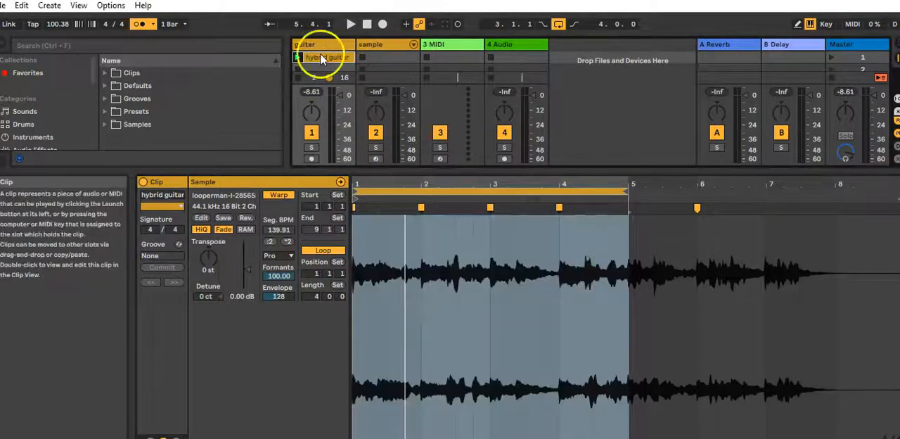
right_click(322, 54)
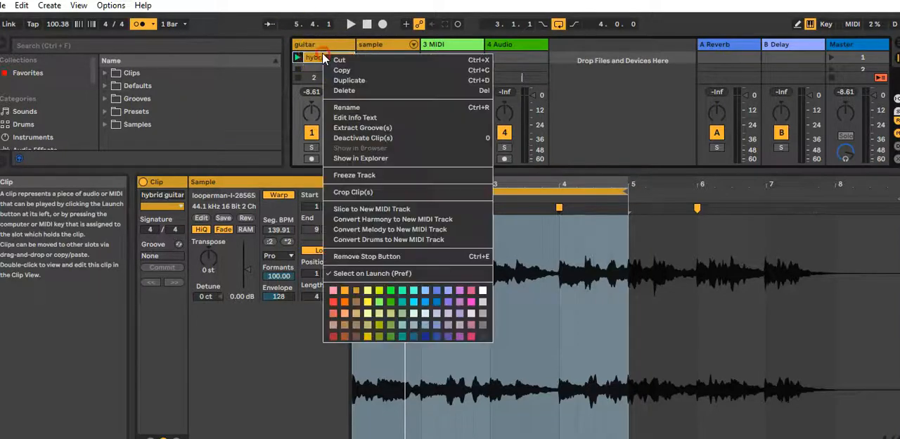
left_click(338, 210)
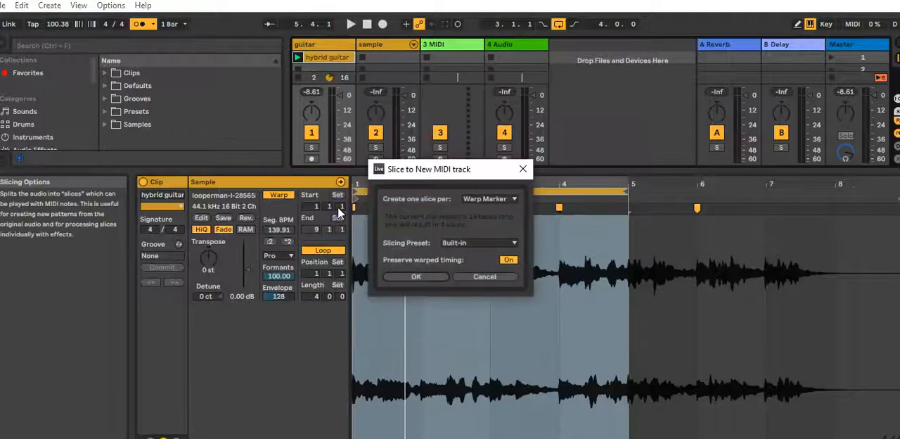
left_click(502, 202)
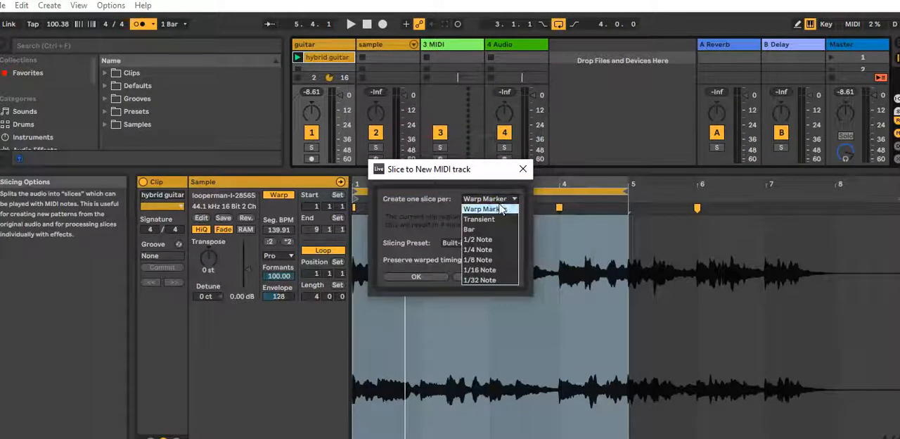
left_click(501, 208)
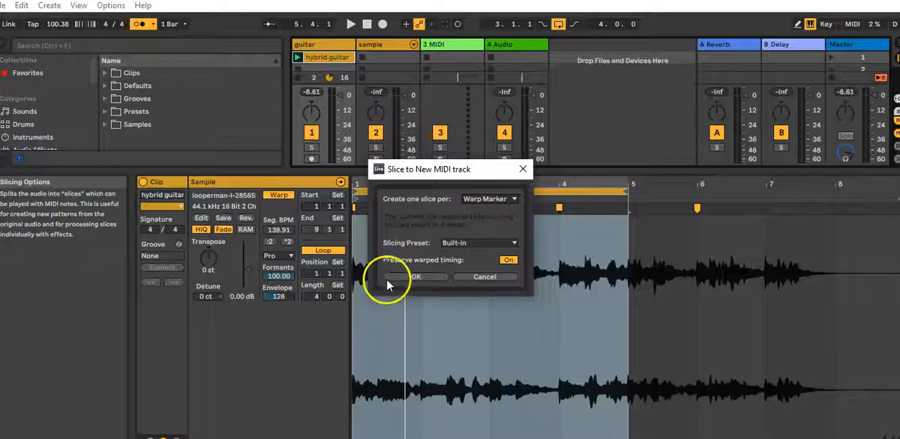
left_click(406, 276)
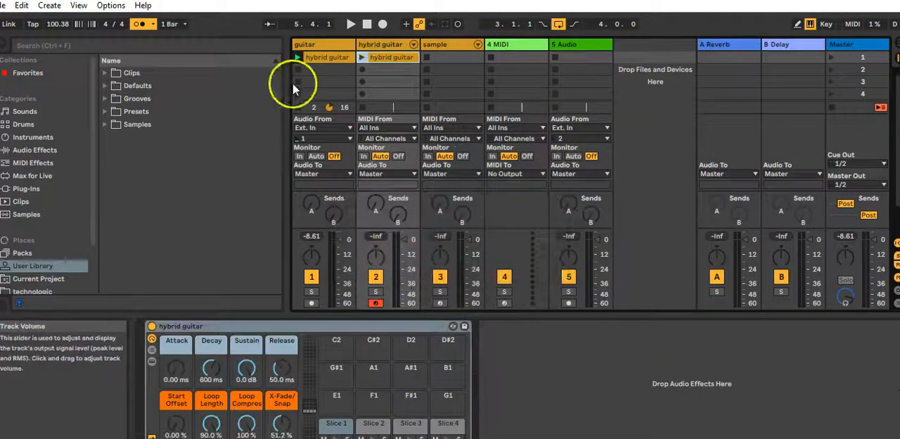
Open the sliced hybrid guitar MIDI clip, play it with its track soloed, and switch the metronome off
double_click(386, 59)
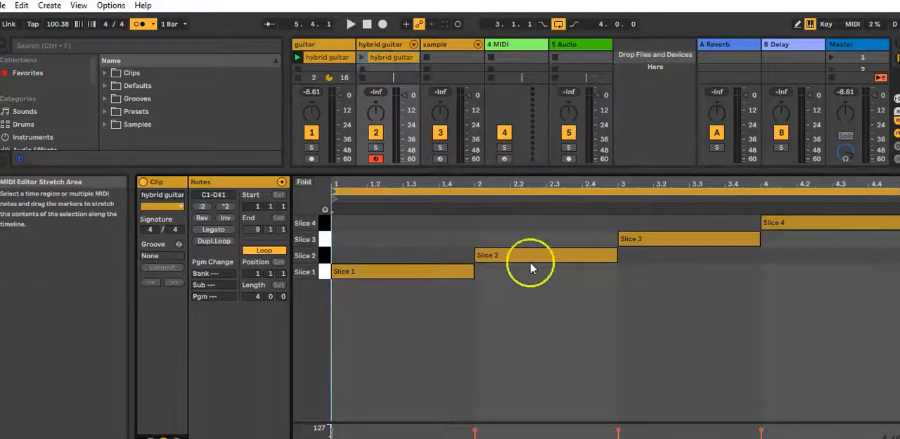
left_click(376, 147)
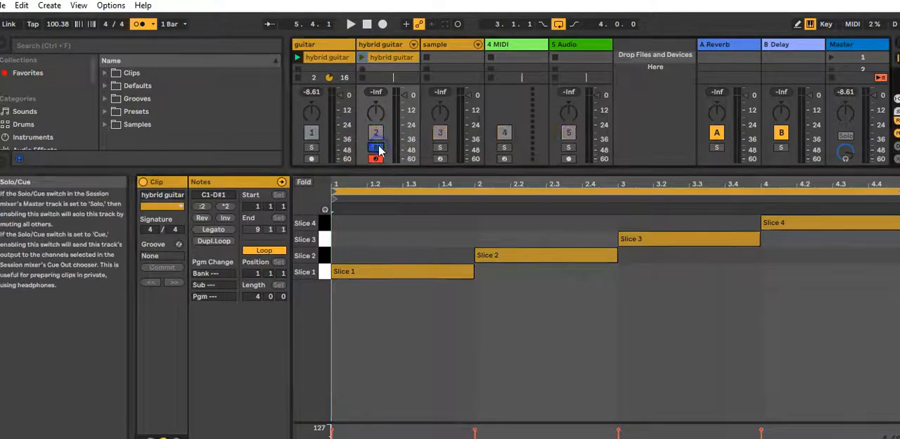
left_click(361, 57)
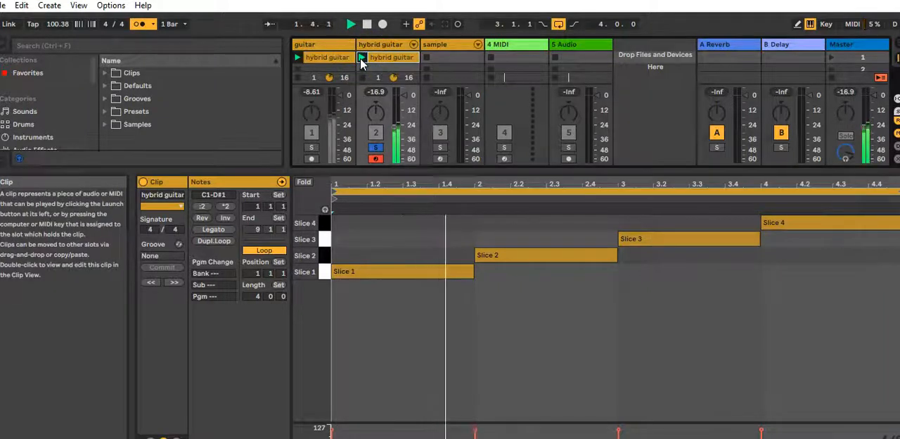
left_click(135, 24)
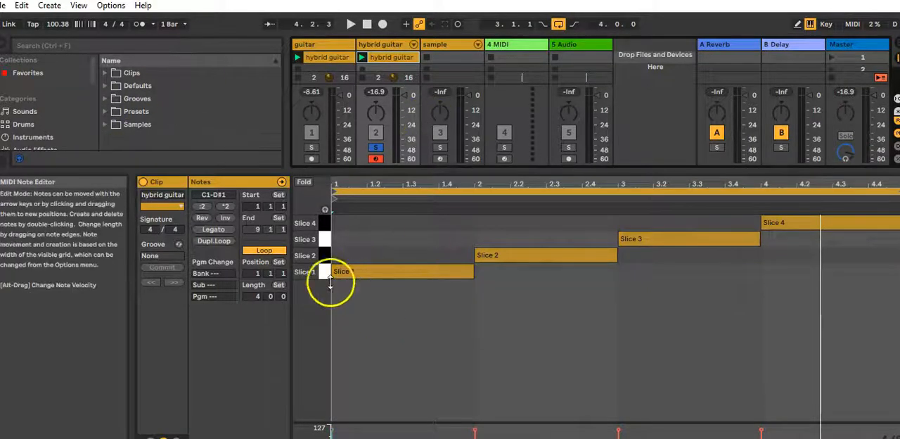
Rearrange the notes so bar 1 plays Slice 4, bar 2 Slice 1 and bar 4 Slice 2, and play the new pattern
left_click(395, 272)
left_click_drag(397, 264, 396, 230)
left_click_drag(507, 258, 507, 271)
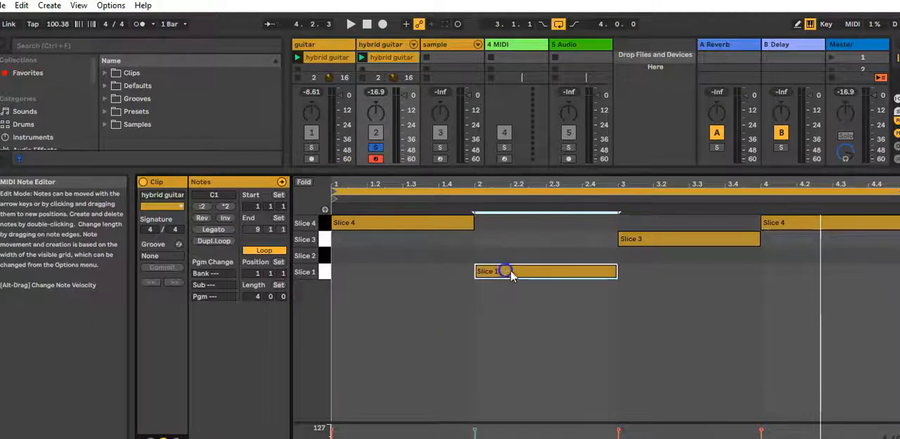
left_click_drag(780, 226, 782, 251)
key("space")
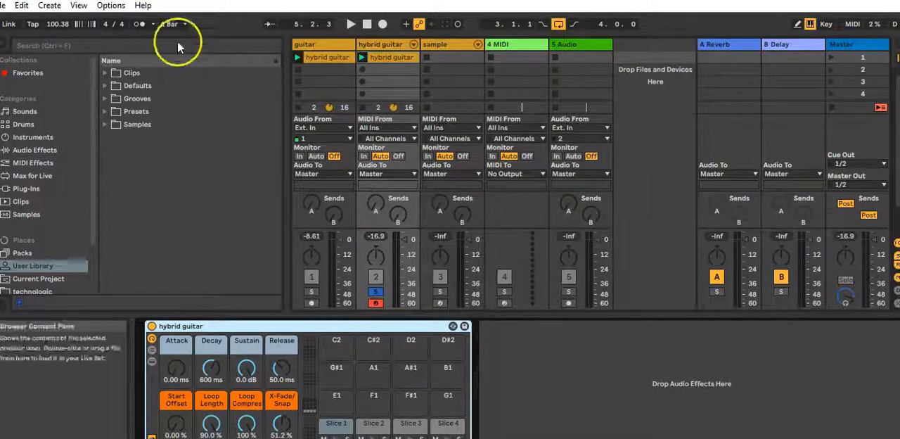
double_click(392, 58)
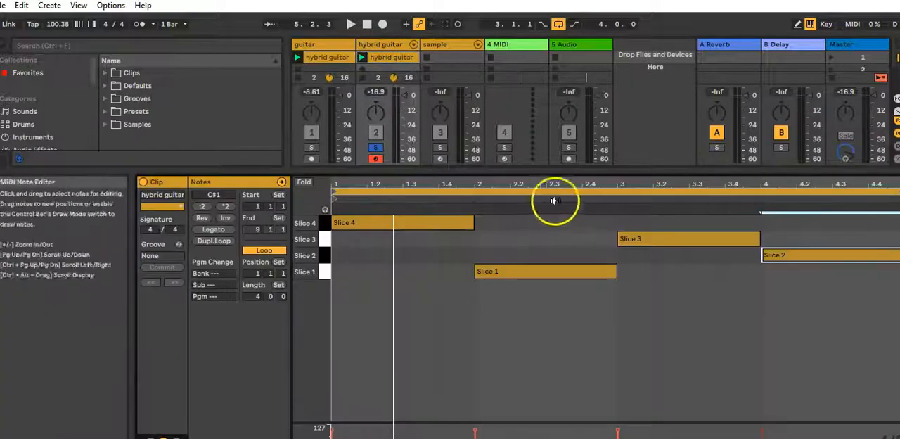